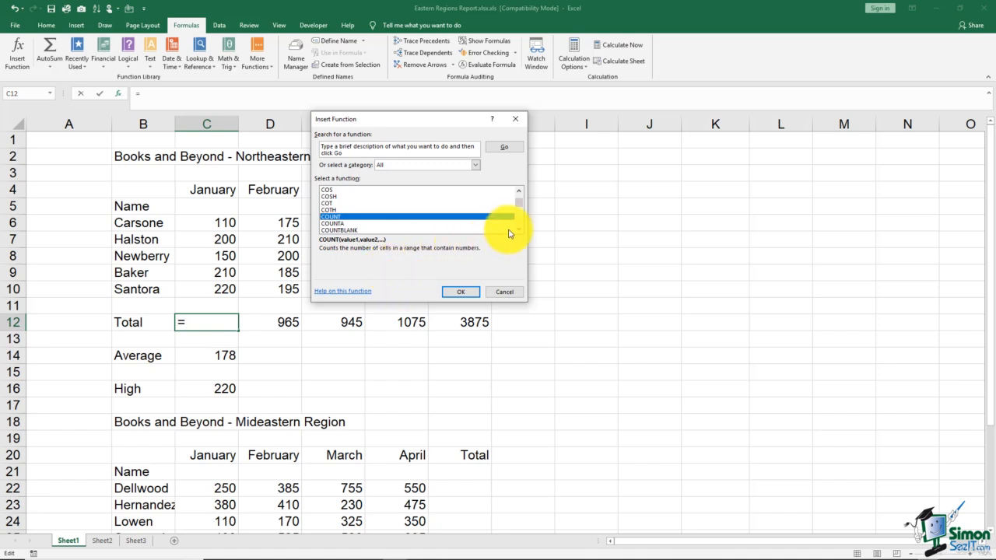
Review the syntax and descriptions of the COUNTBLANK, COUNTIF and IF functions in the function list.
left_click(366, 230)
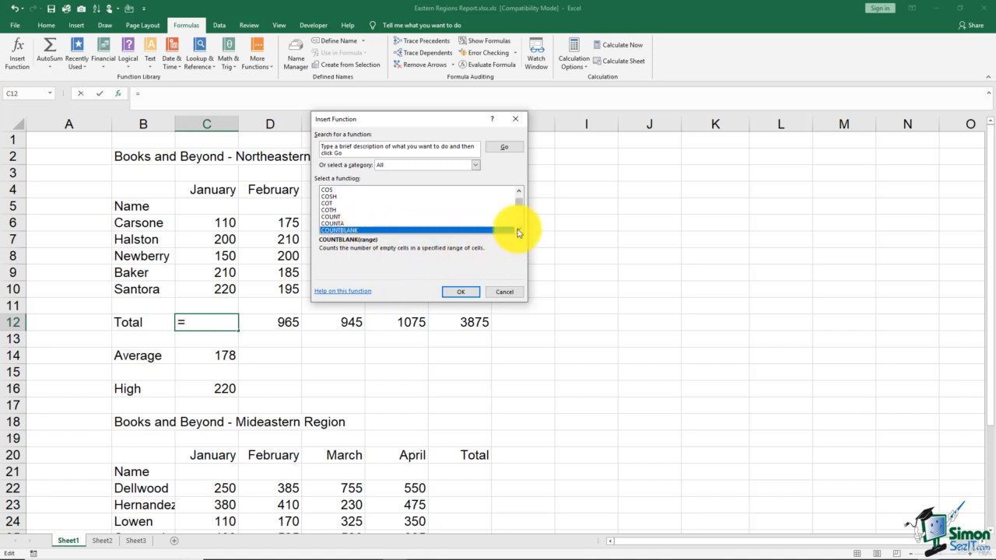
left_click(519, 231)
left_click(519, 231)
left_click(519, 231)
left_click(519, 231)
left_click(344, 211)
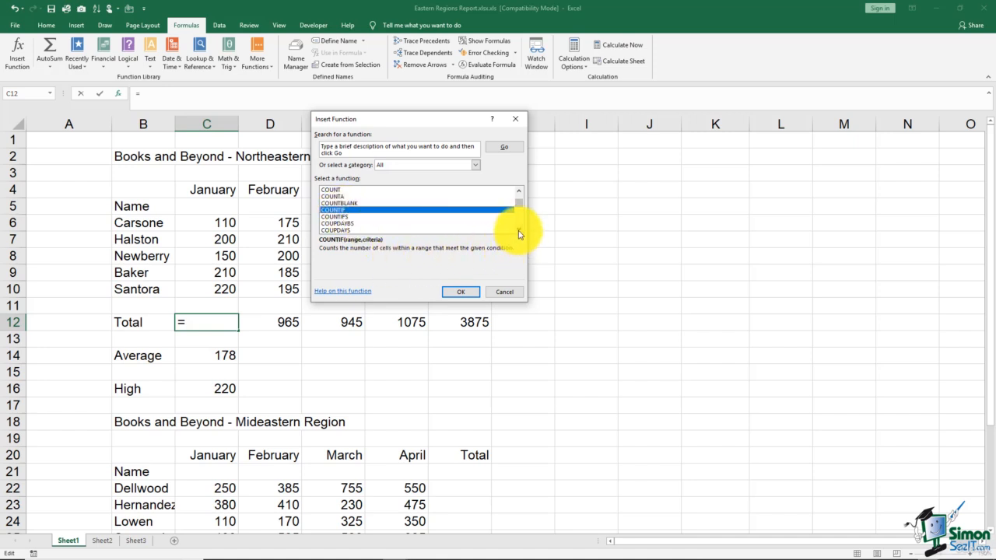
left_click_drag(519, 231, 519, 234)
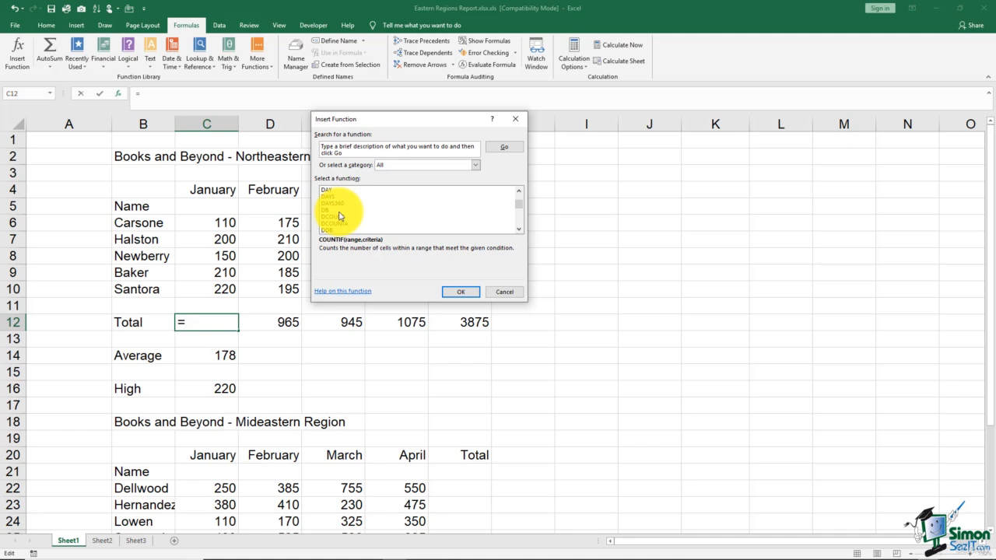
left_click_drag(519, 232, 519, 233)
left_click(340, 203)
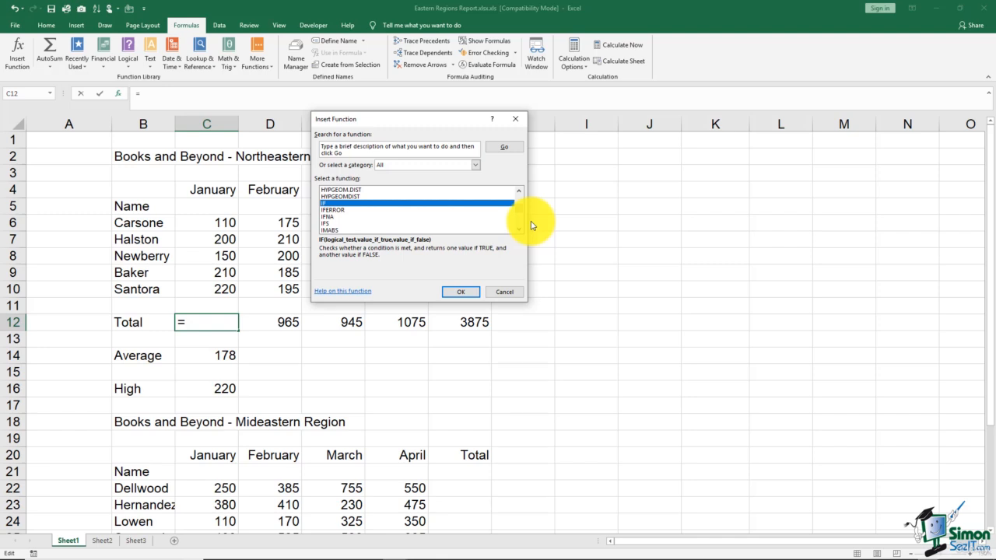
Choose the SUM function from the full function list for the January Total in cell C12.
scroll(518, 230, "down", 5)
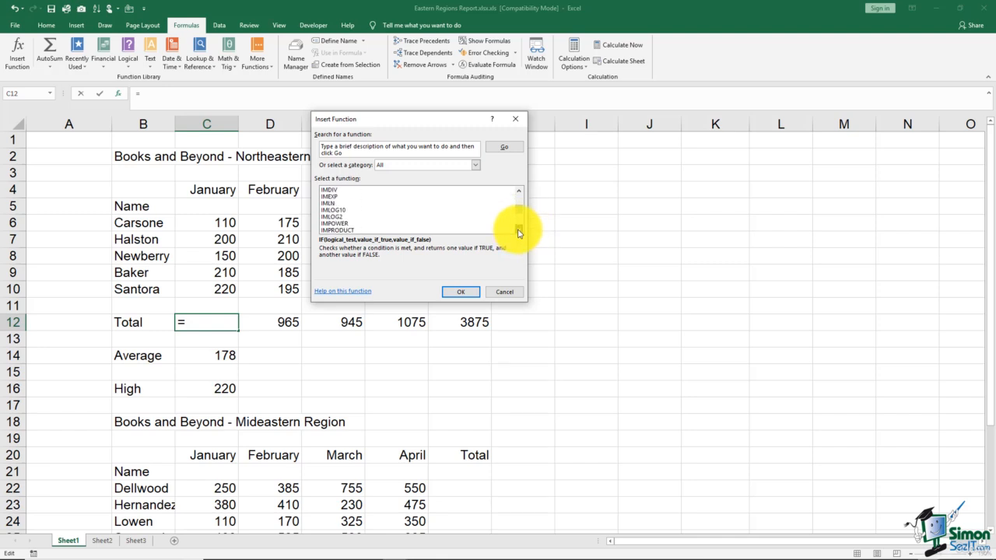
scroll(518, 230, "down", 5)
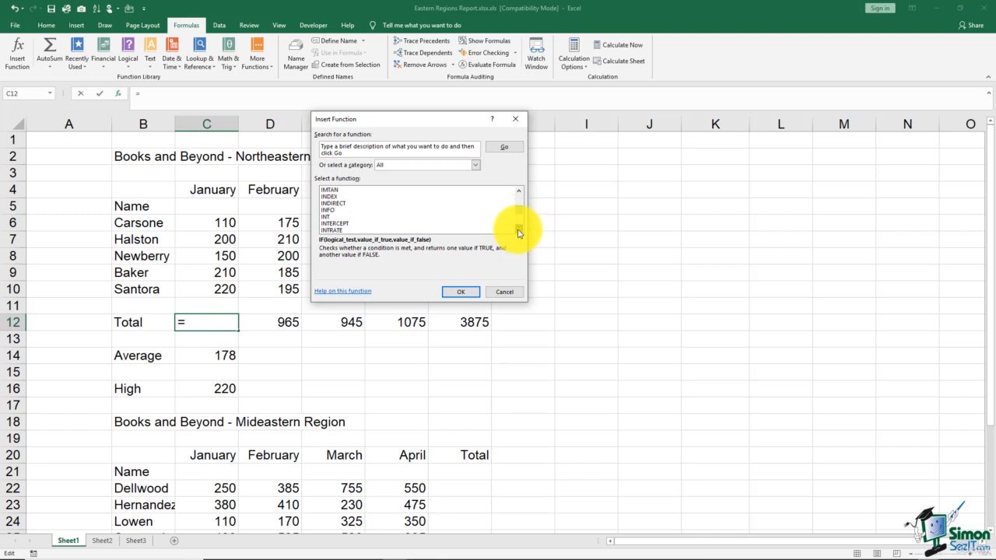
scroll(518, 232, "down", 10)
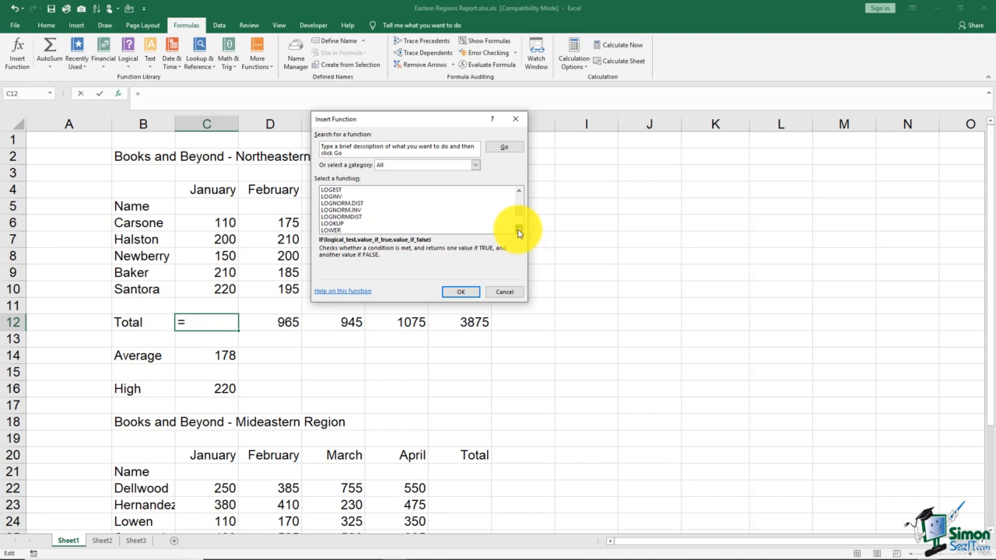
scroll(519, 232, "down", 5)
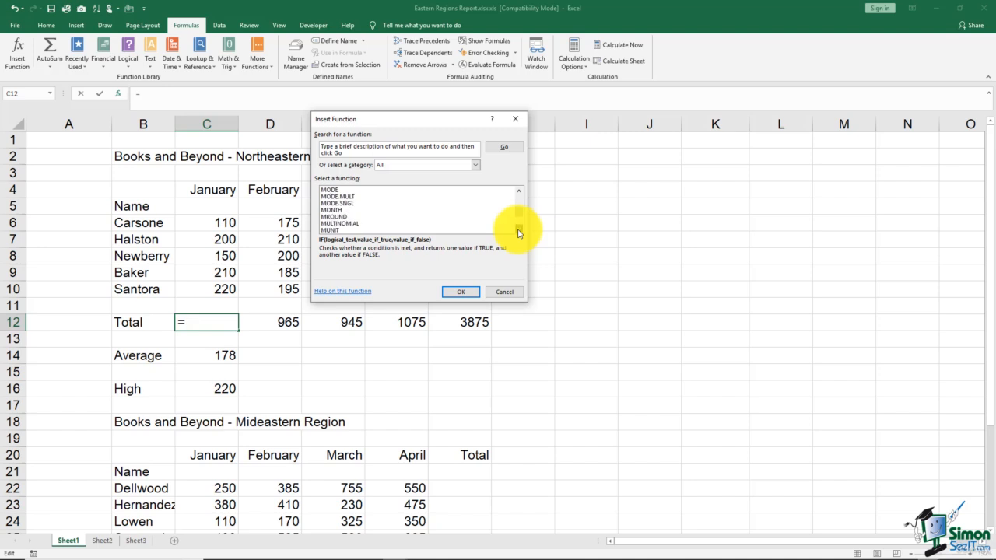
scroll(518, 232, "down", 4)
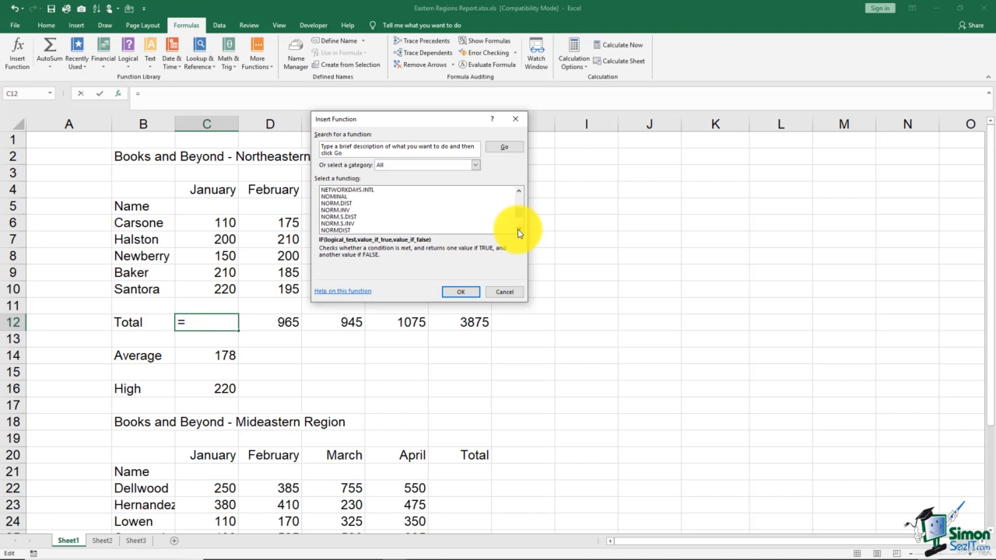
scroll(519, 232, "down", 6)
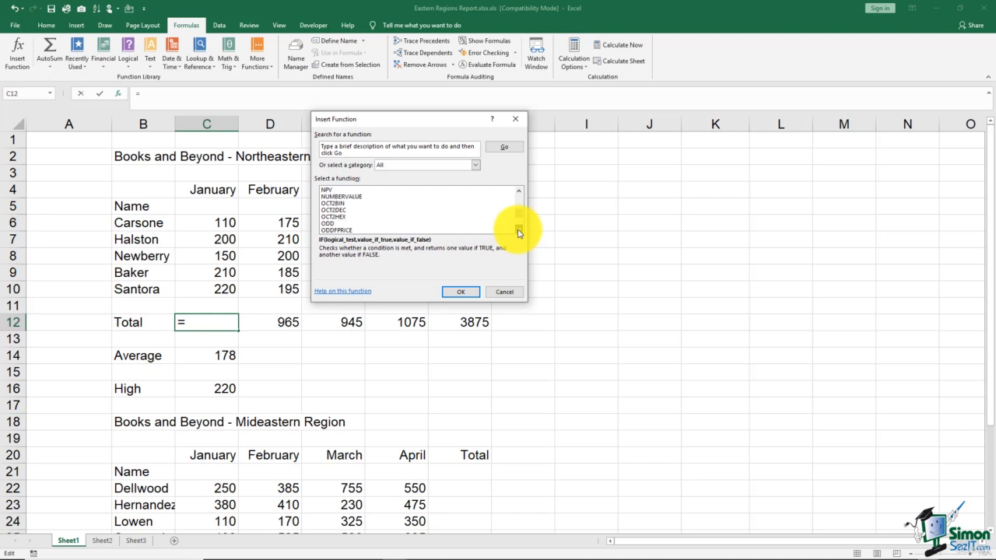
scroll(519, 231, "down", 9)
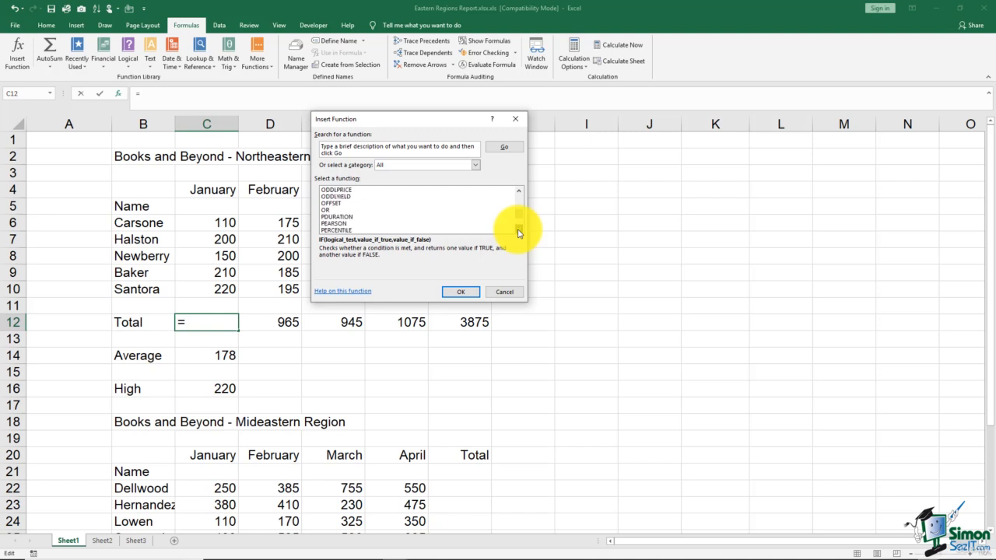
scroll(519, 232, "down", 8)
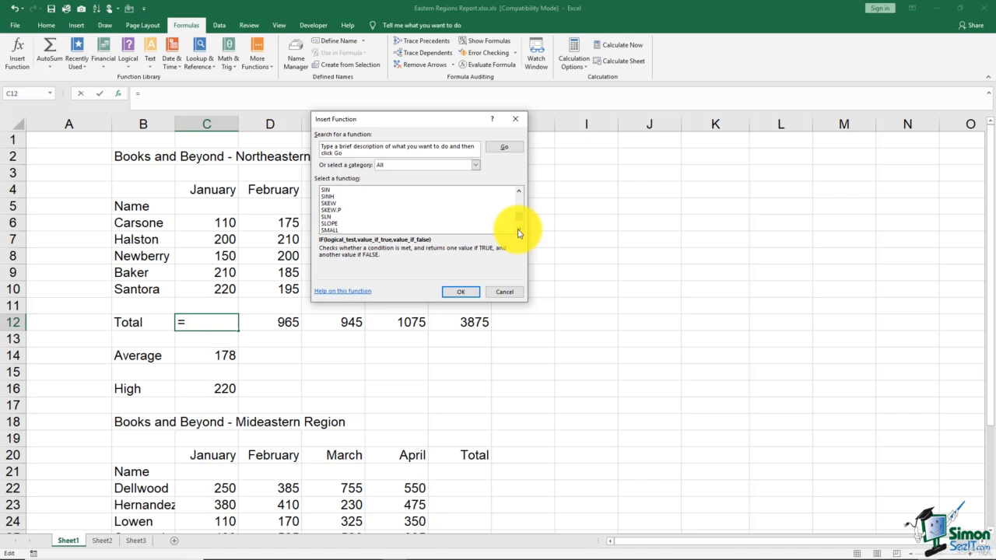
scroll(519, 232, "down", 12)
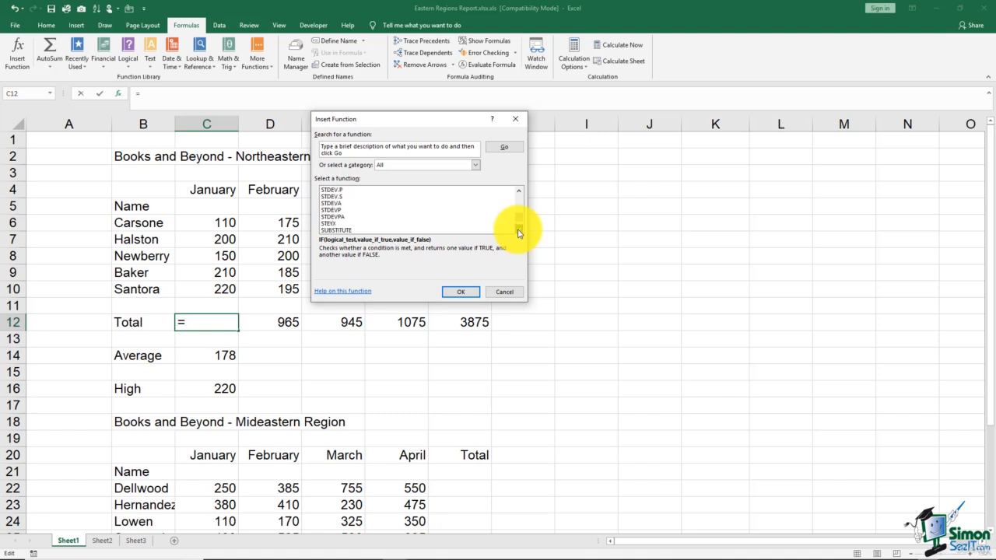
scroll(519, 232, "down", 3)
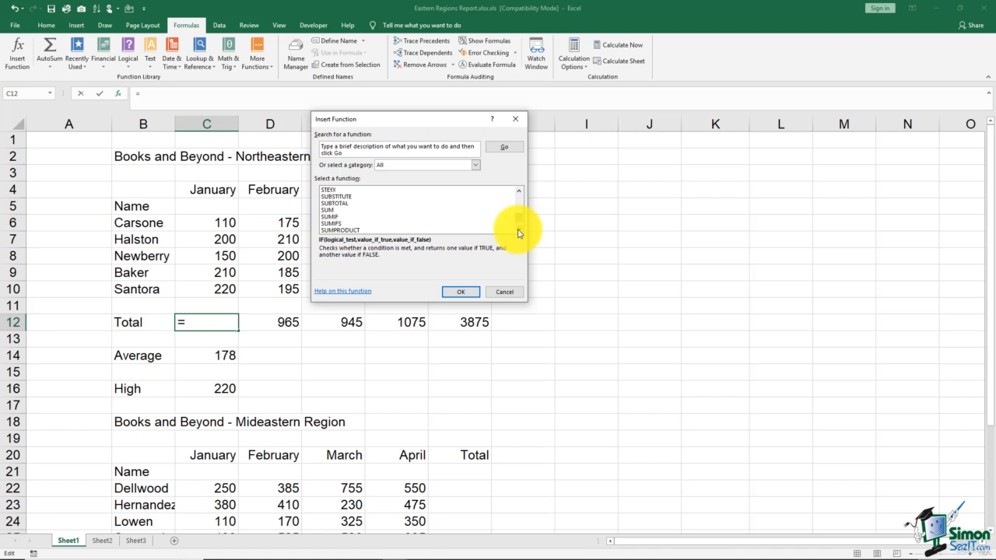
left_click(342, 210)
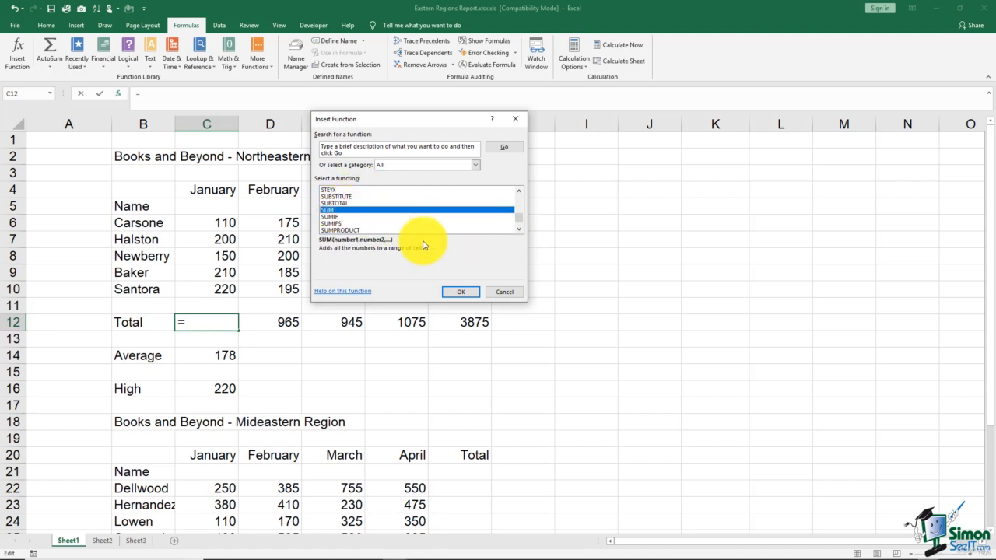
left_click(457, 291)
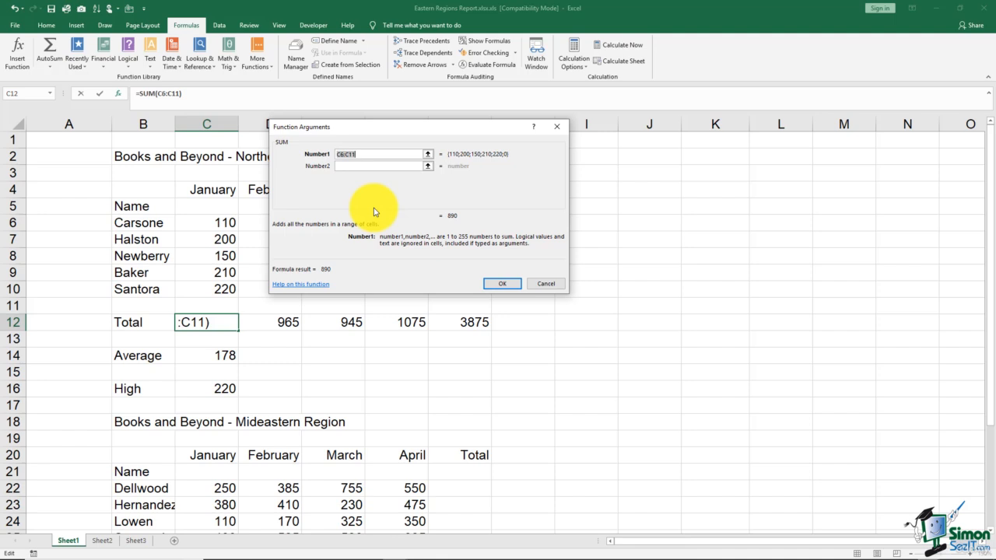
Set the SUM function's first argument to C6:C10, insert it, and check the resulting formula in C12.
left_click(368, 156)
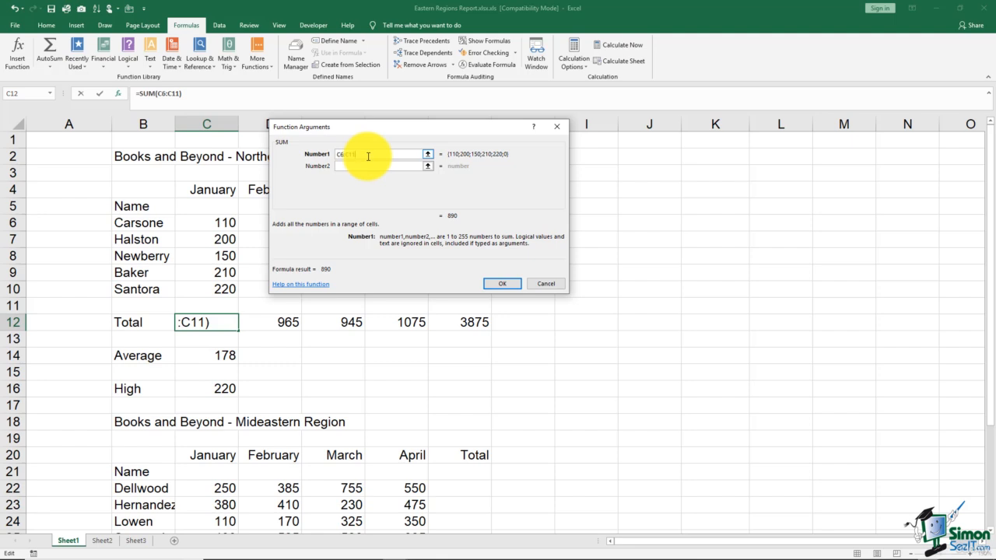
key("BackSpace")
type("0")
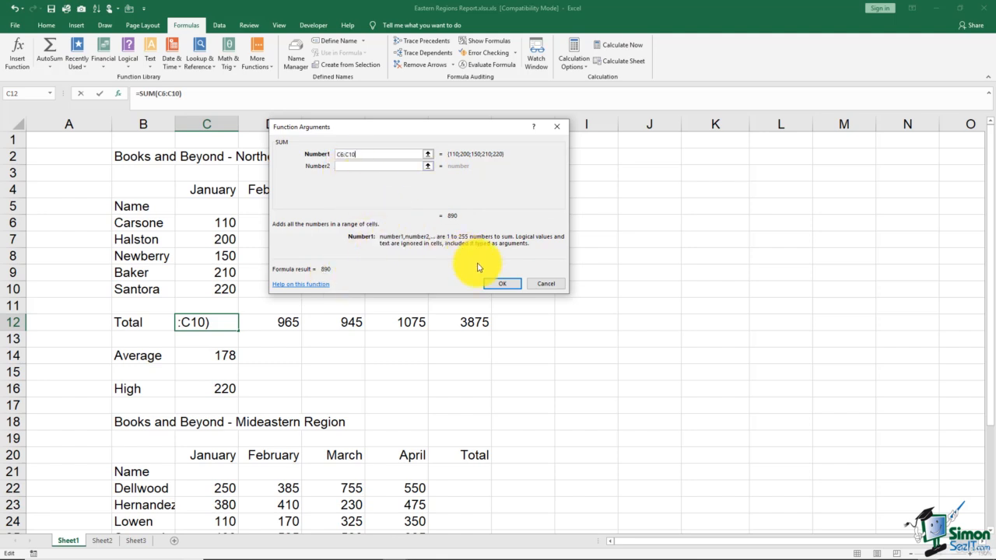
left_click(503, 287)
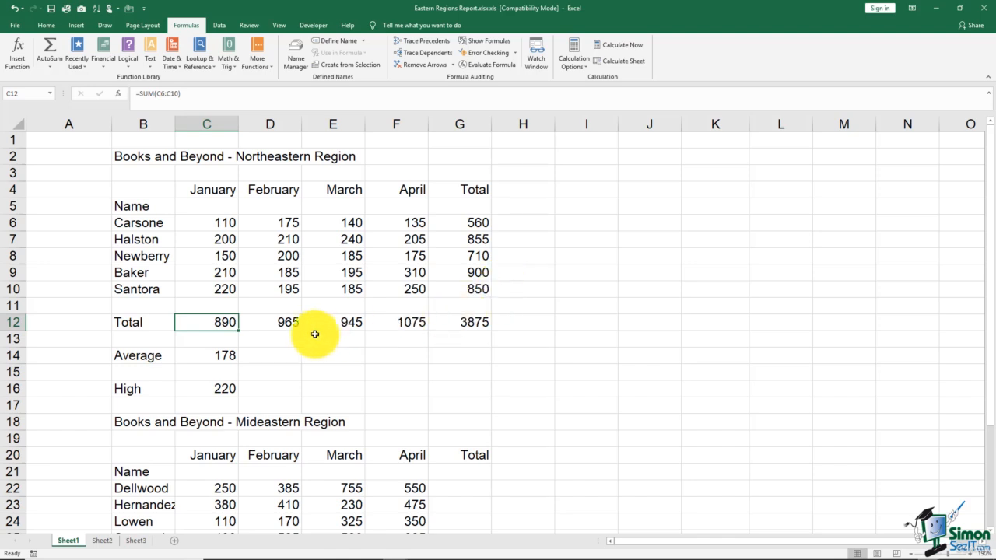
double_click(225, 321)
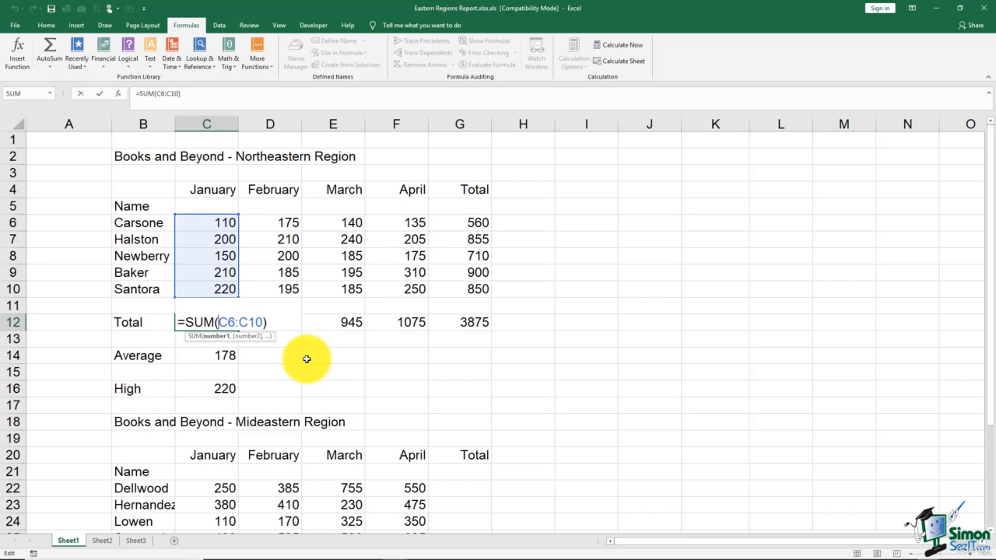
key("Escape")
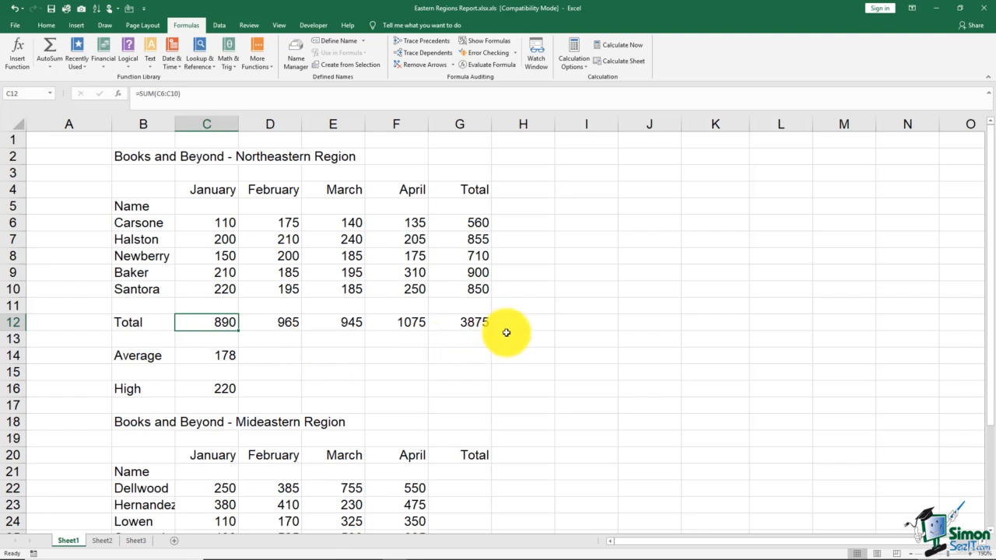
Start a SUM function in the empty cell H12, choosing it from the full function list.
left_click(536, 321)
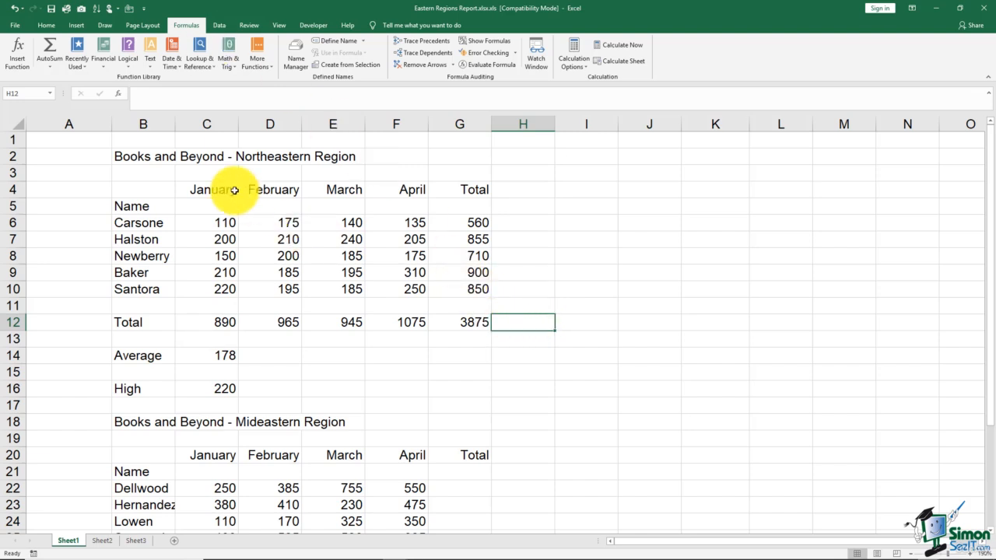
left_click(21, 55)
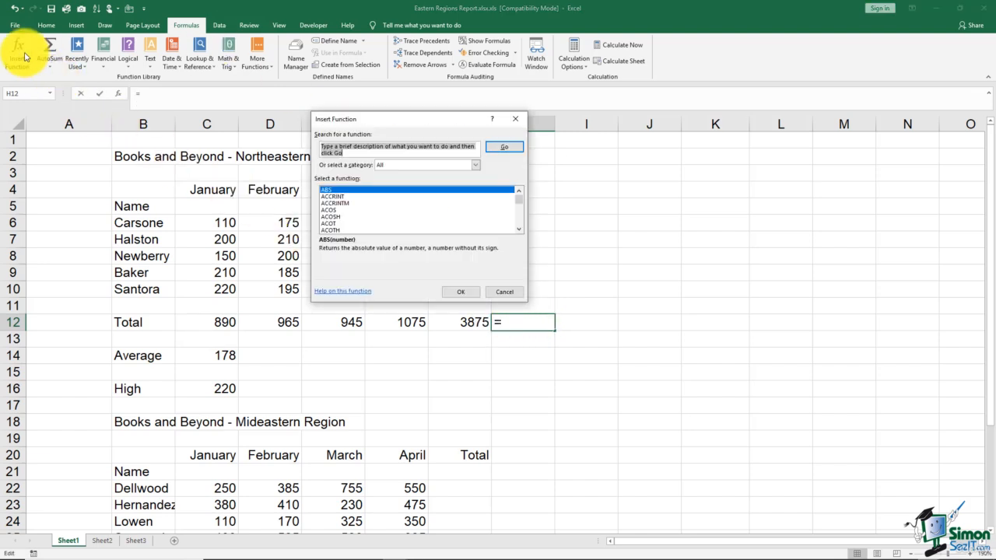
left_click(341, 210)
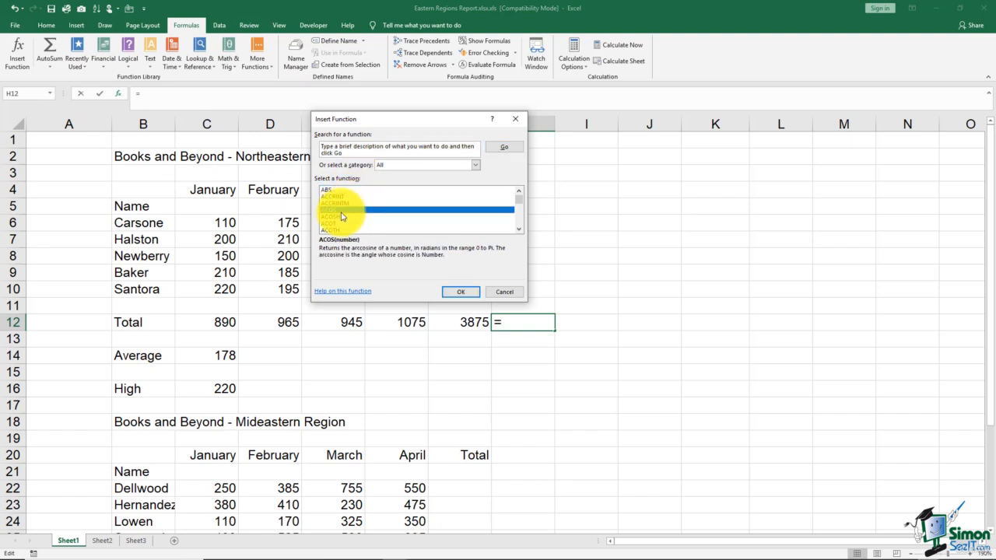
key("s")
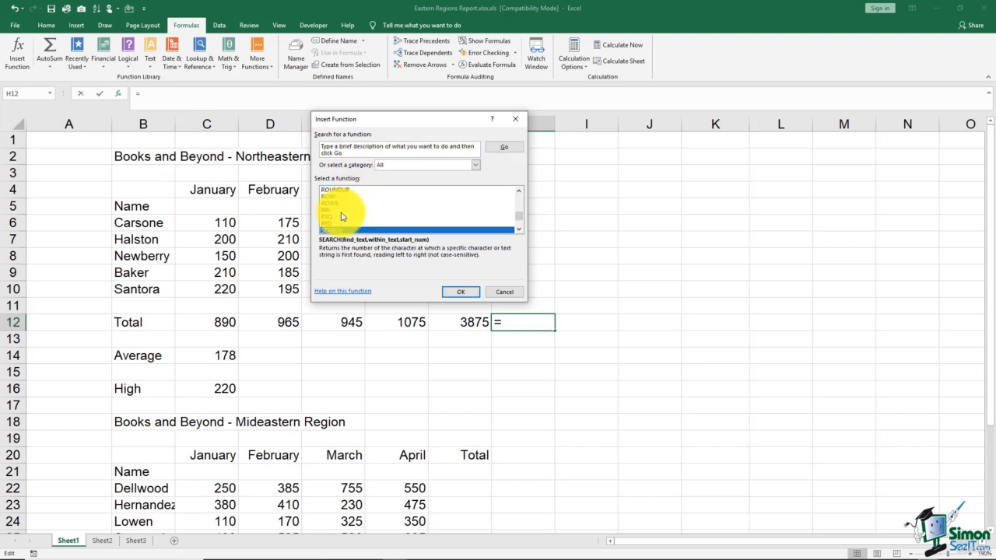
left_click(518, 230)
left_click(518, 230)
left_click(518, 230)
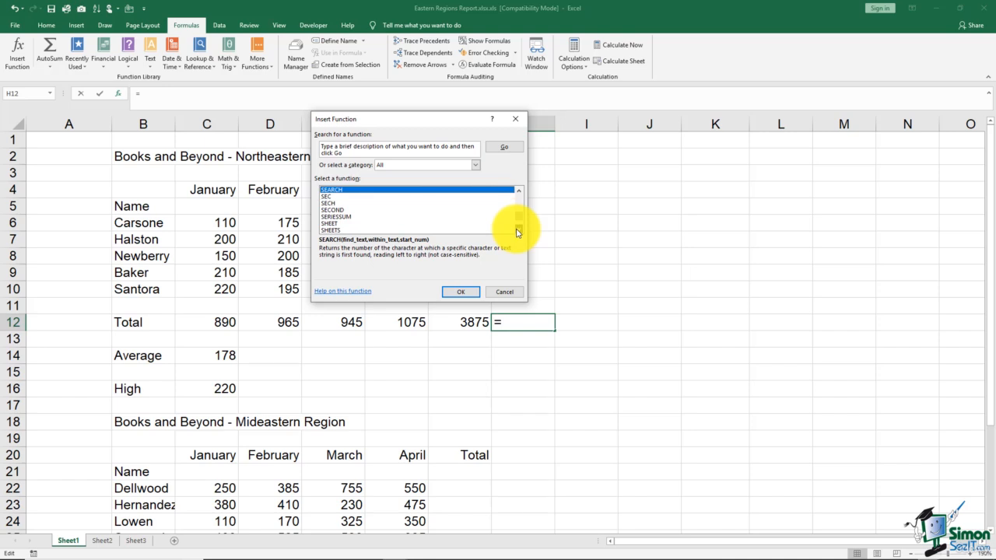
left_click(518, 230)
left_click(518, 230)
left_click(518, 230)
left_click(518, 230)
left_click(518, 230)
left_click(518, 230)
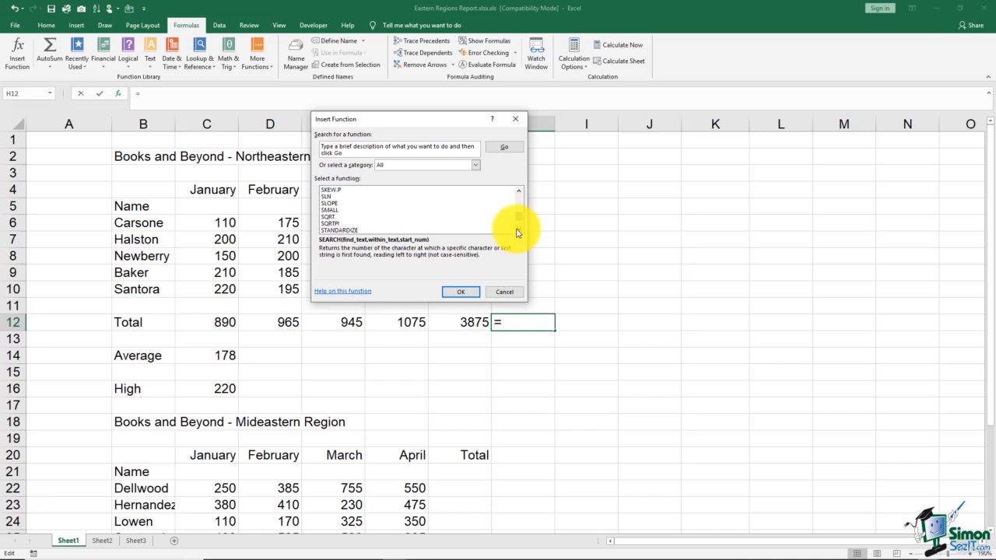
left_click(518, 230)
left_click(518, 230)
left_click(518, 230)
left_click(518, 231)
left_click(518, 230)
left_click(518, 230)
left_click(518, 230)
left_click(518, 230)
left_click(518, 230)
left_click(518, 230)
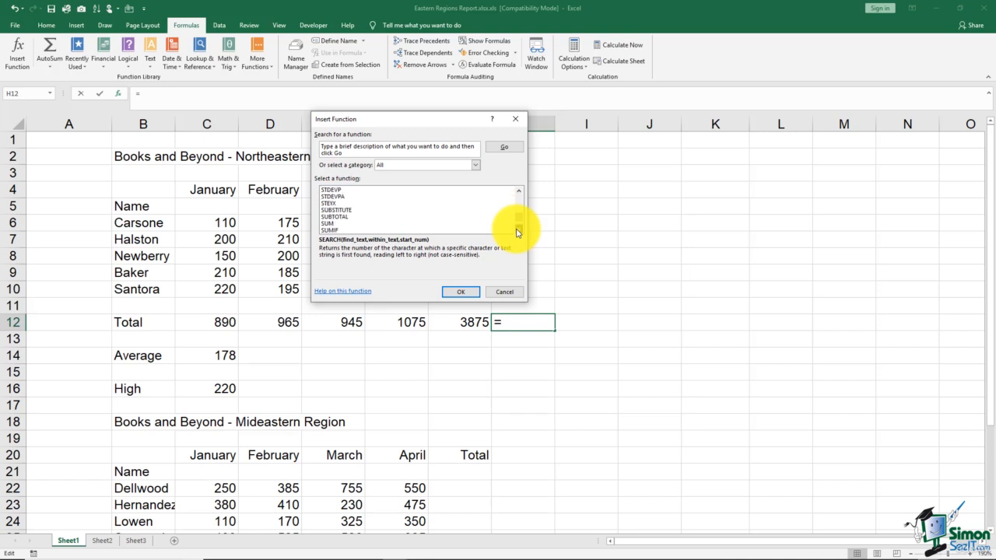
left_click(333, 217)
left_click(457, 290)
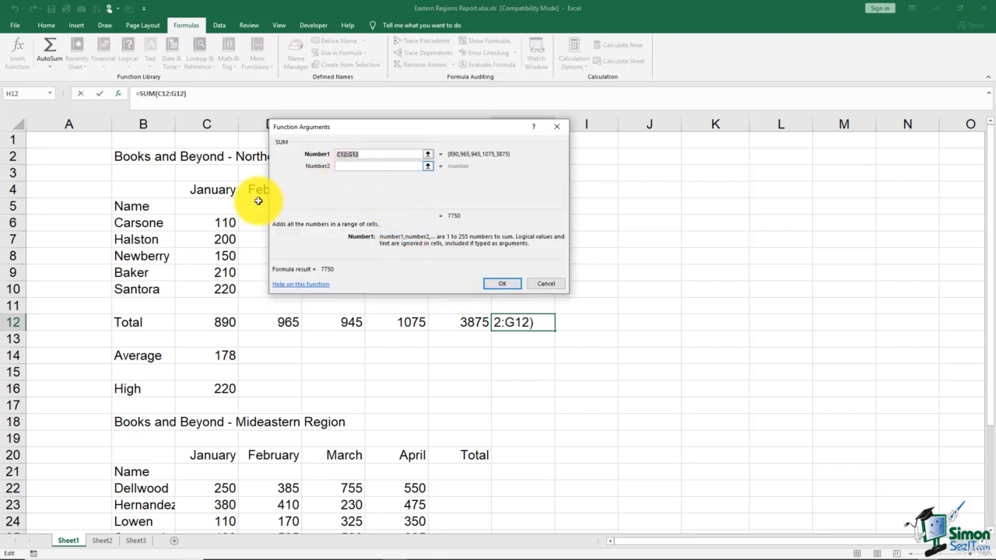
Try out C6:C10 and E6:E10 as two separate arguments of the SUM in H12, and cancel the function.
left_click(218, 225)
left_click_drag(218, 225, 220, 288)
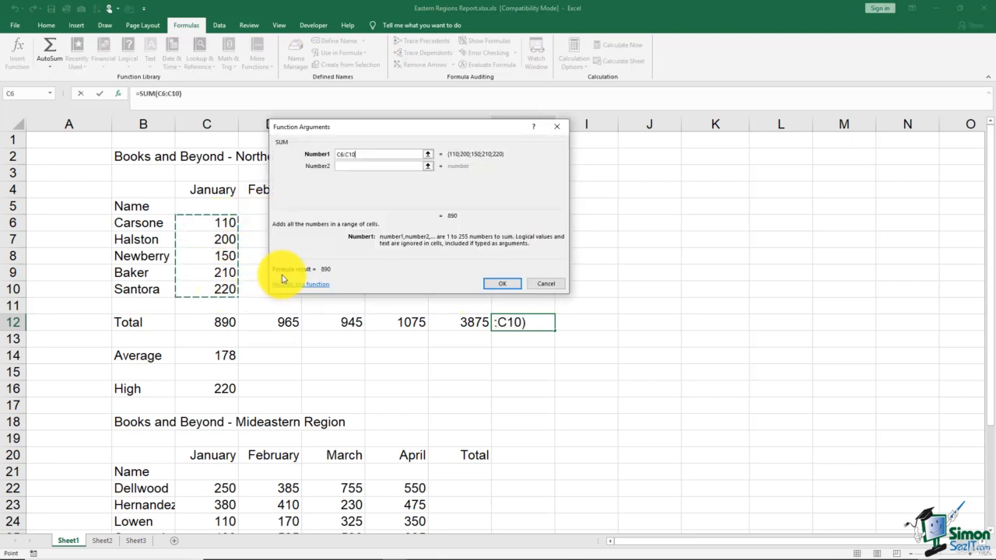
left_click(347, 165)
left_click_drag(359, 131, 512, 139)
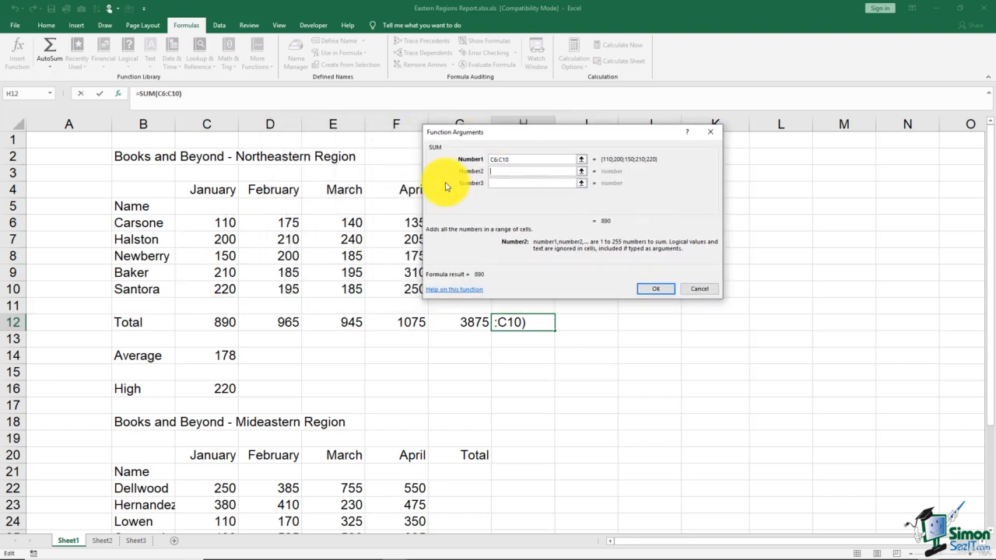
left_click_drag(338, 220, 339, 288)
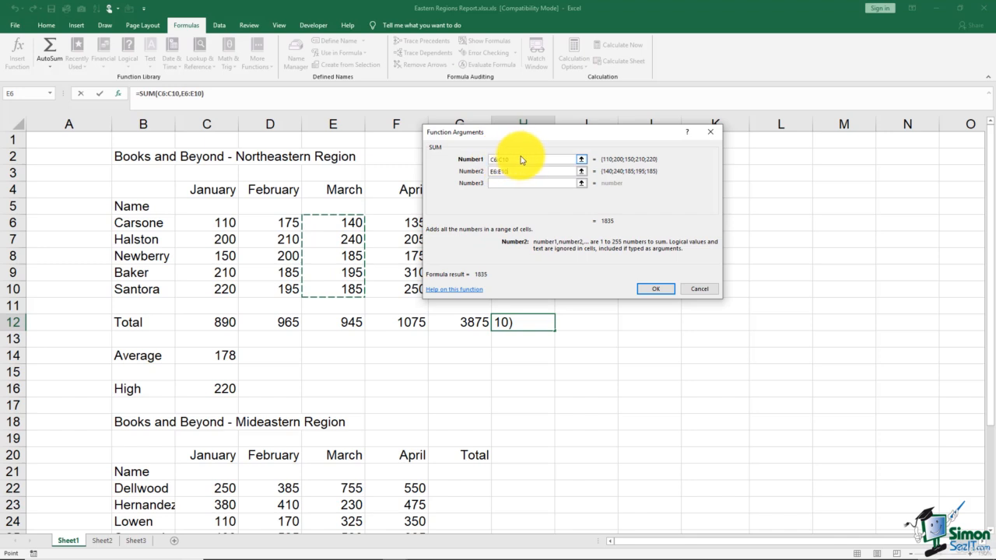
left_click(496, 183)
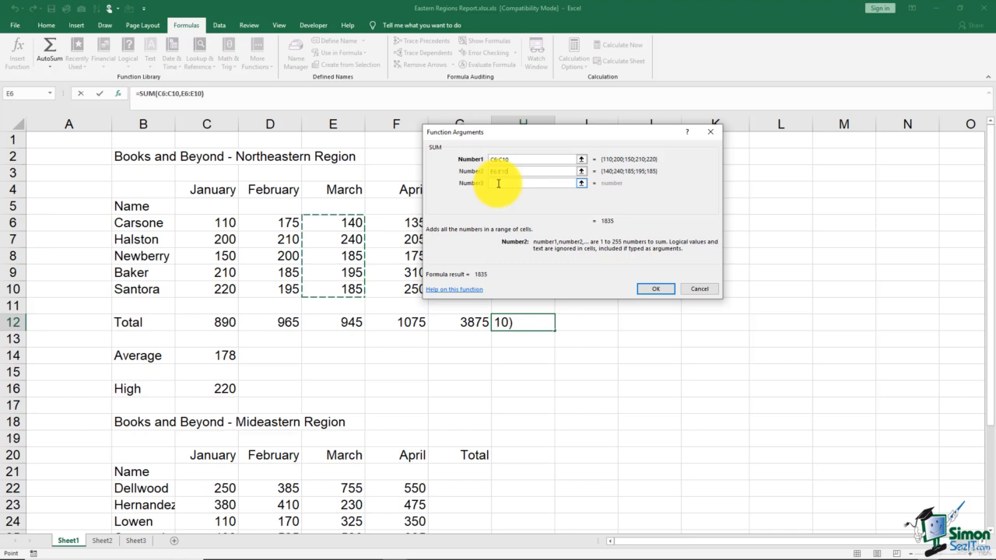
left_click(693, 290)
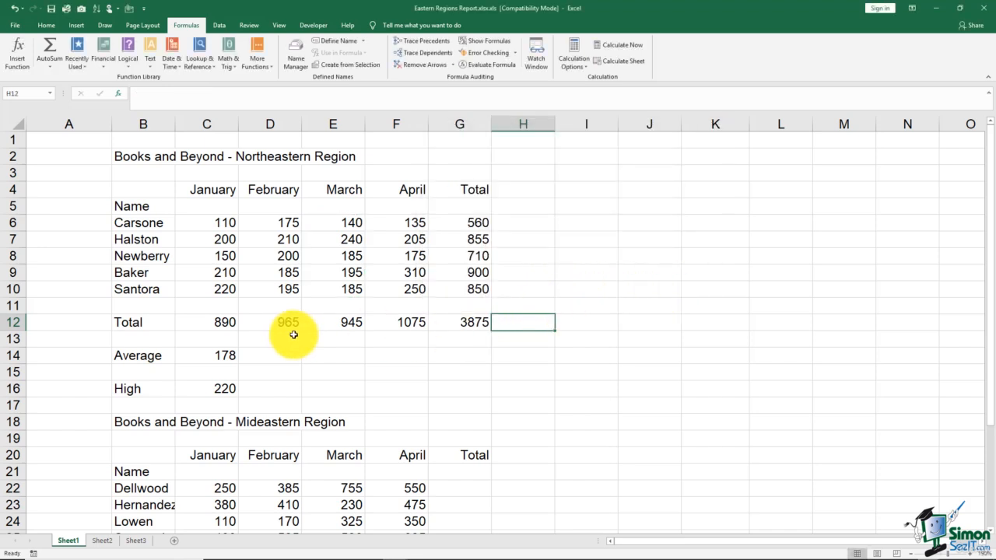
Fill the January Average formula in C14 across the row through G14.
left_click(223, 354)
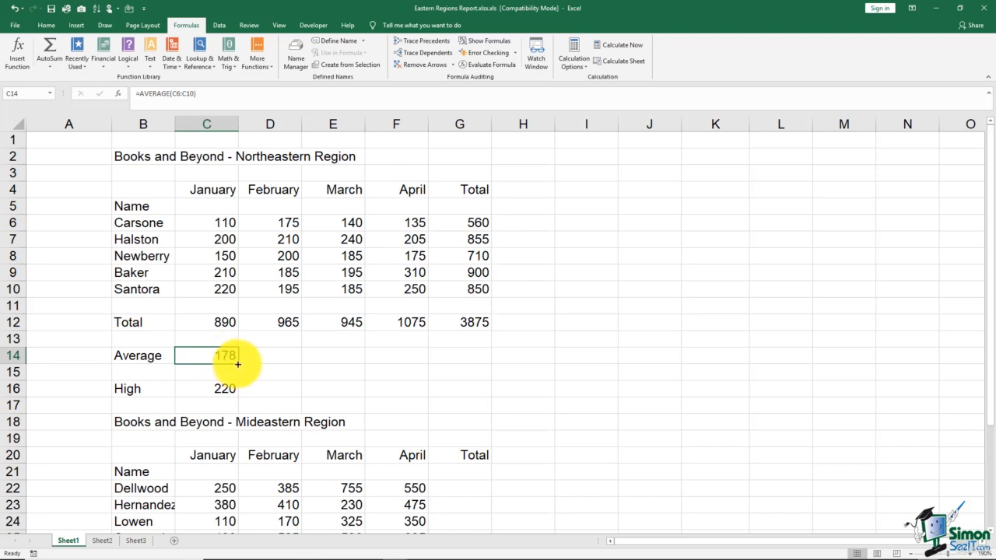
left_click_drag(238, 362, 476, 367)
Fill the January High formula in C16 across the row through G16.
left_click(228, 388)
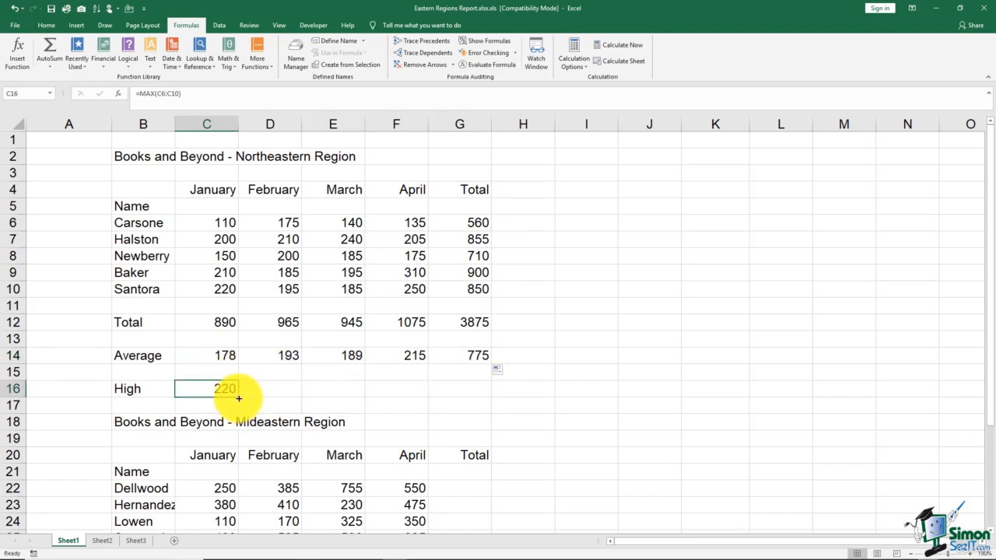
left_click_drag(238, 396, 464, 392)
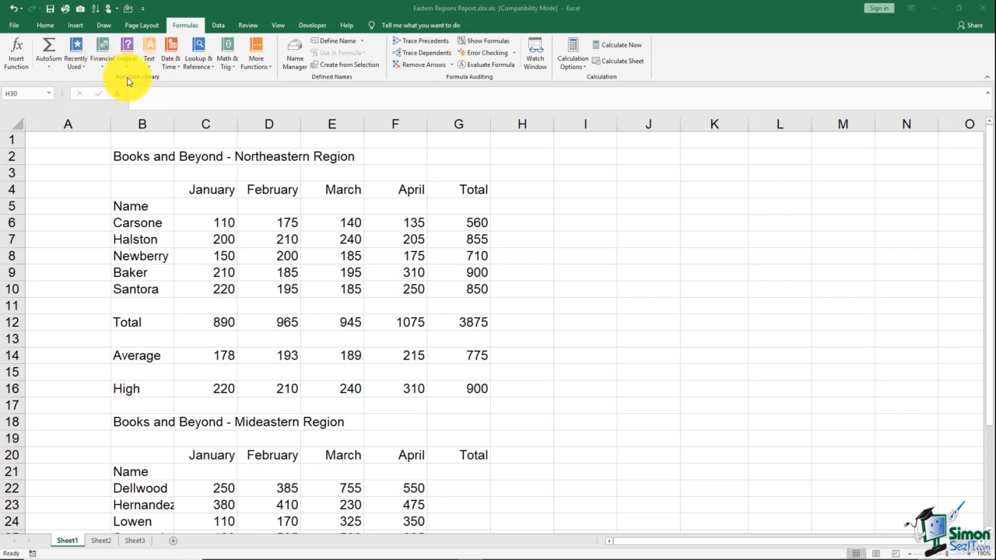
Examine the available function categories in Insert Function and the list of financial functions, without inserting any.
left_click(24, 60)
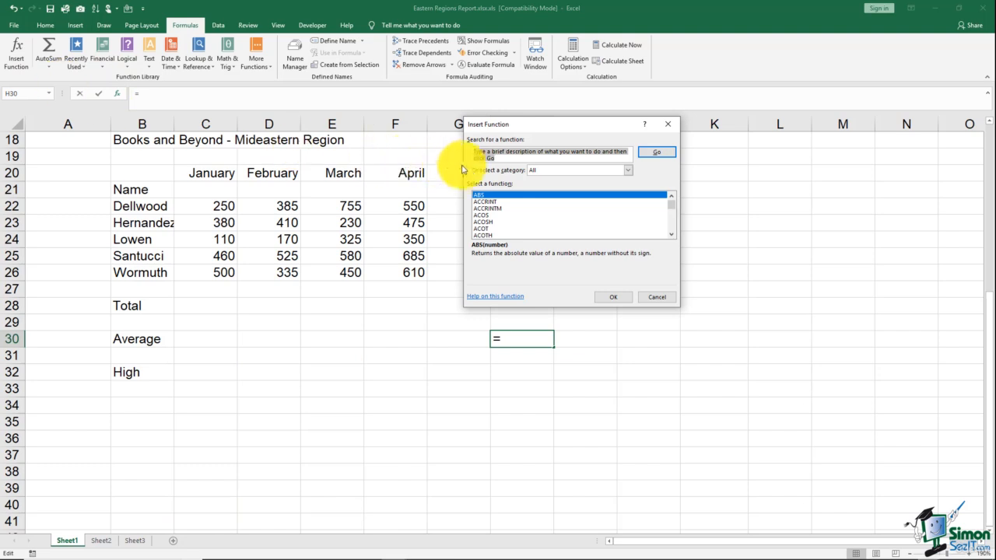
left_click(628, 171)
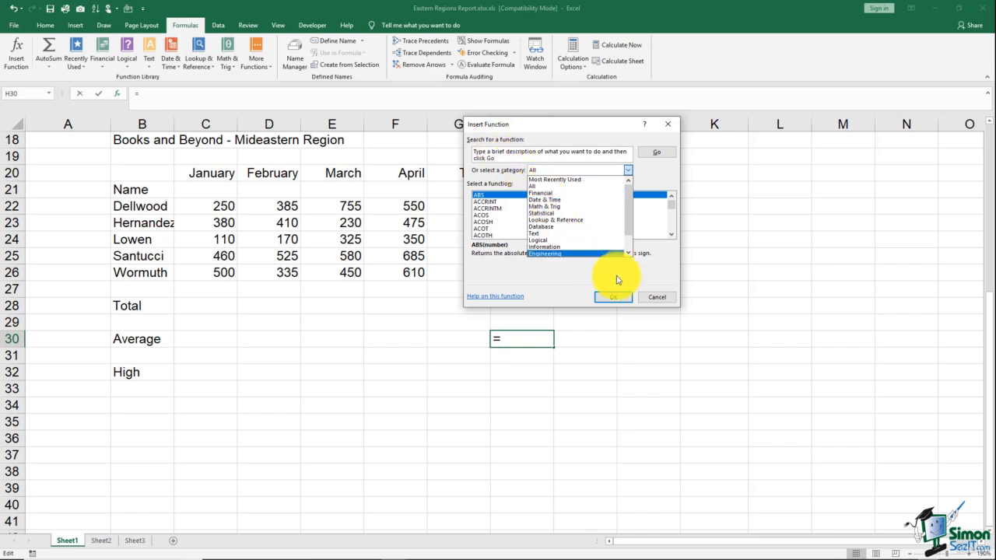
left_click(653, 297)
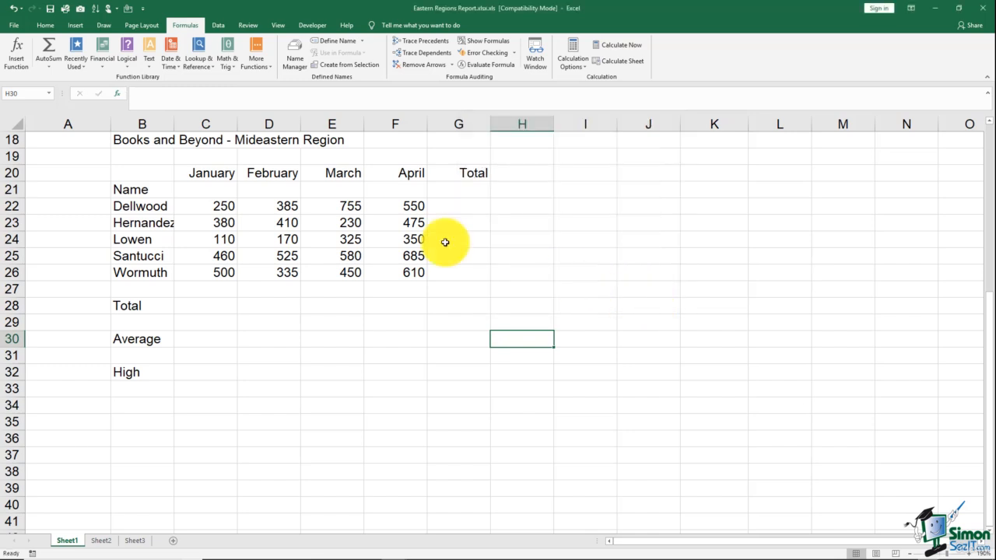
left_click(103, 62)
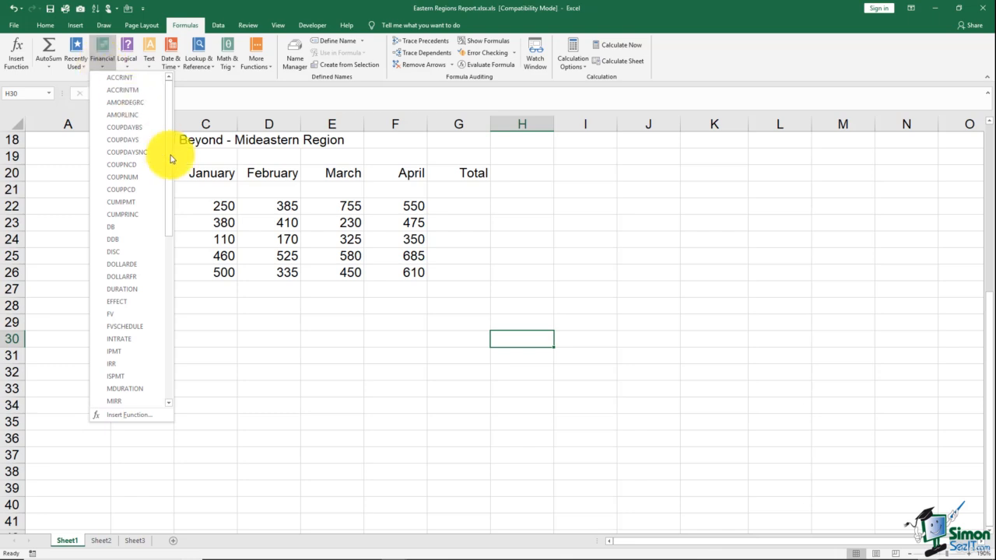
left_click(232, 262)
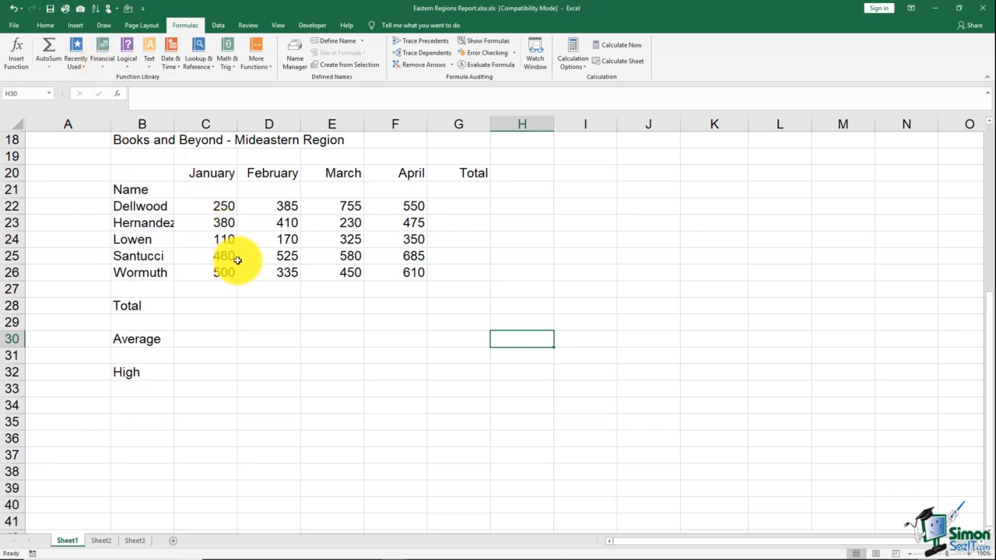
Copy the Northeastern Region's Total, Average and High formulas in C12:G16 and paste them into the Mideastern Region starting at C28.
scroll(265, 253, "up", 4)
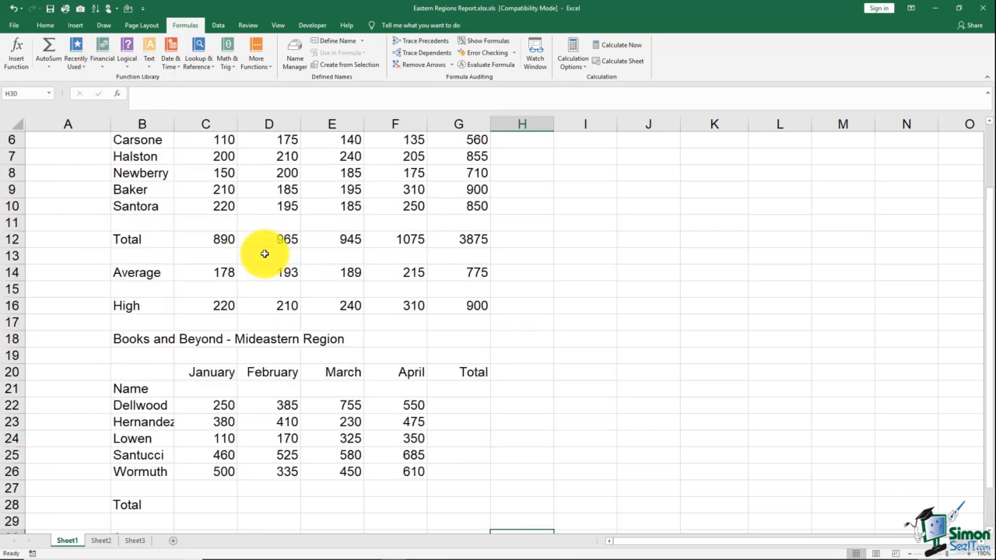
left_click_drag(223, 238, 445, 306)
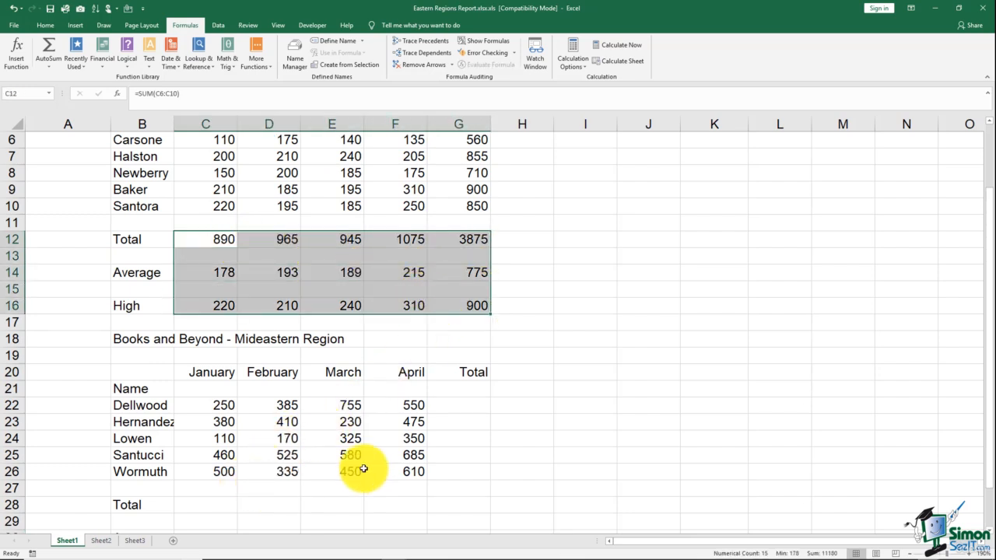
left_click_drag(987, 265, 988, 314)
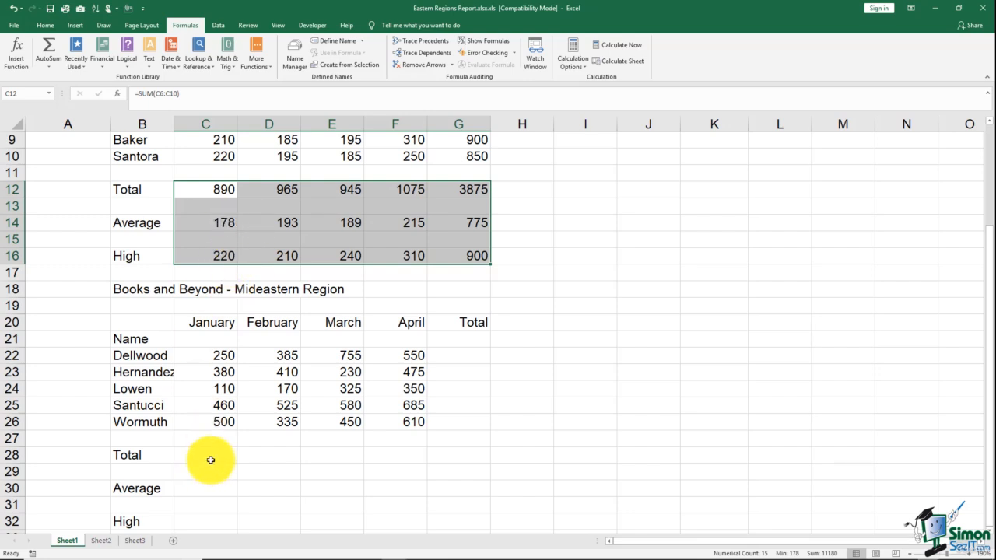
right_click(248, 207)
left_click(265, 225)
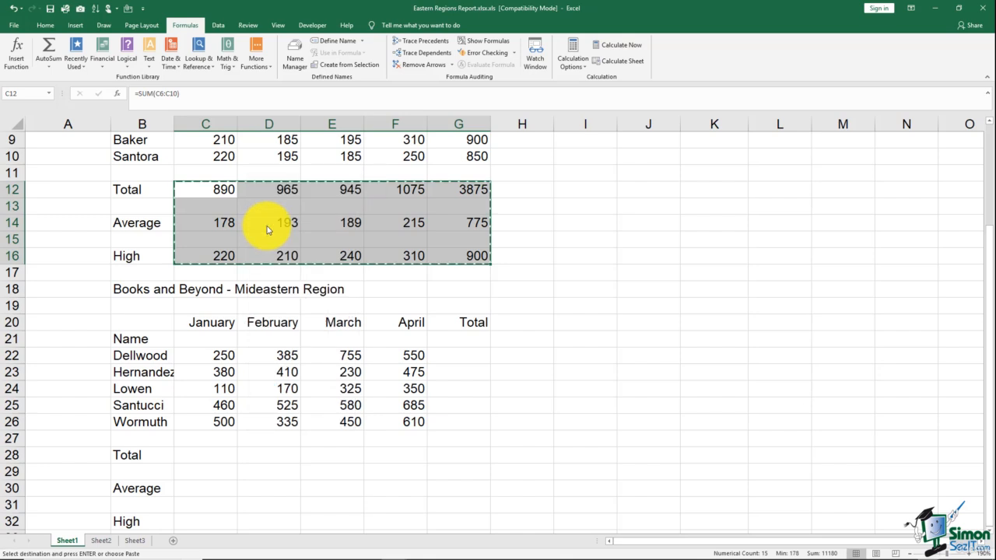
left_click(196, 457)
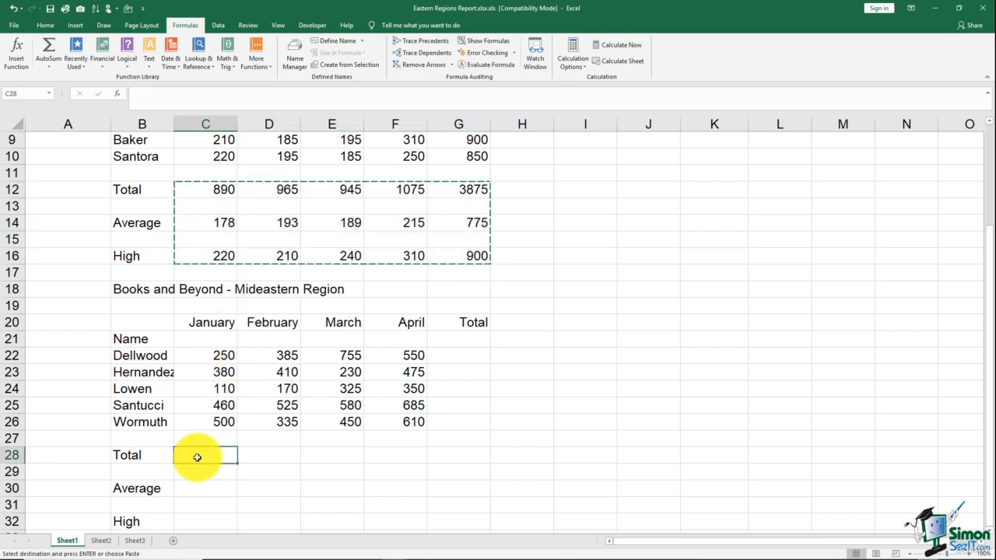
right_click(196, 457)
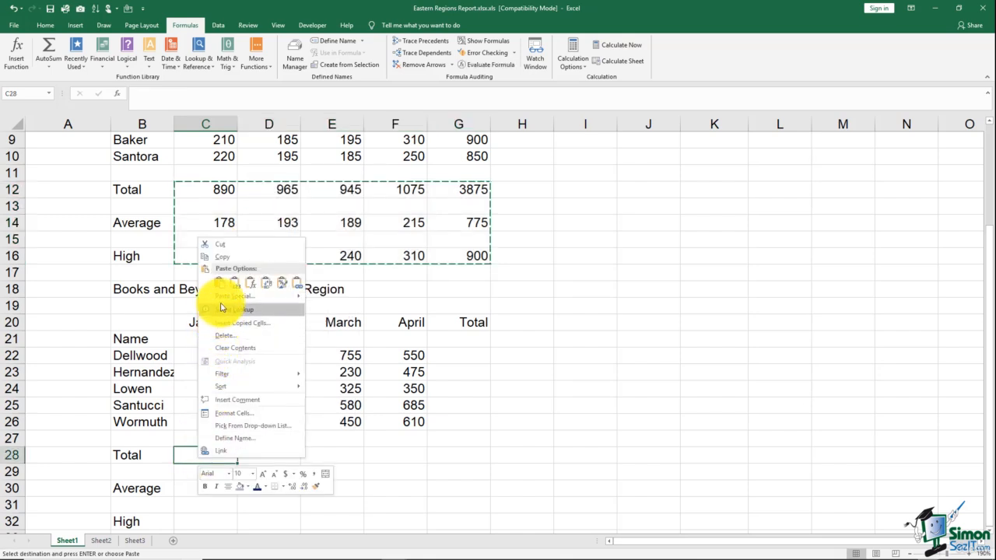
left_click(218, 285)
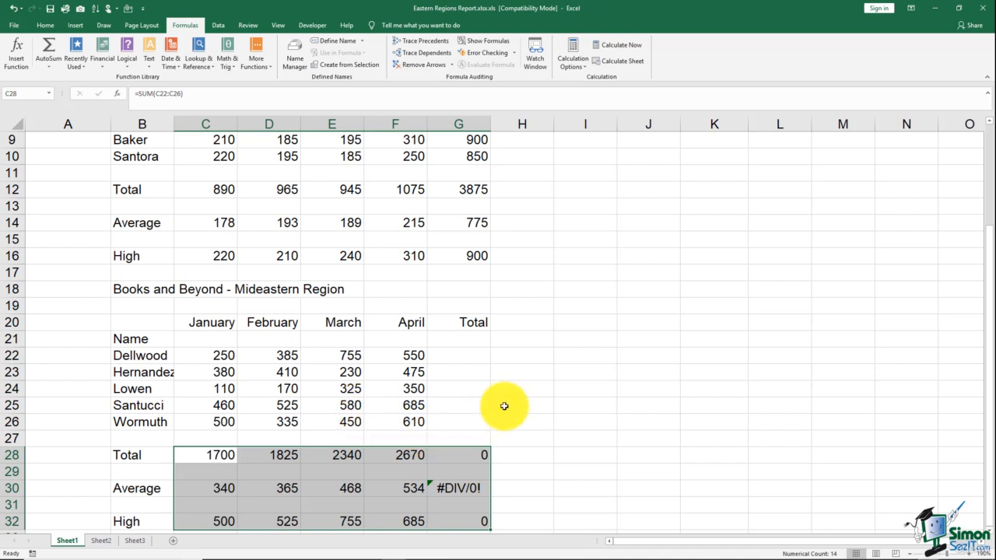
Check which cells the pasted January Total formula in C28 refers to, and leave it as is.
double_click(229, 454)
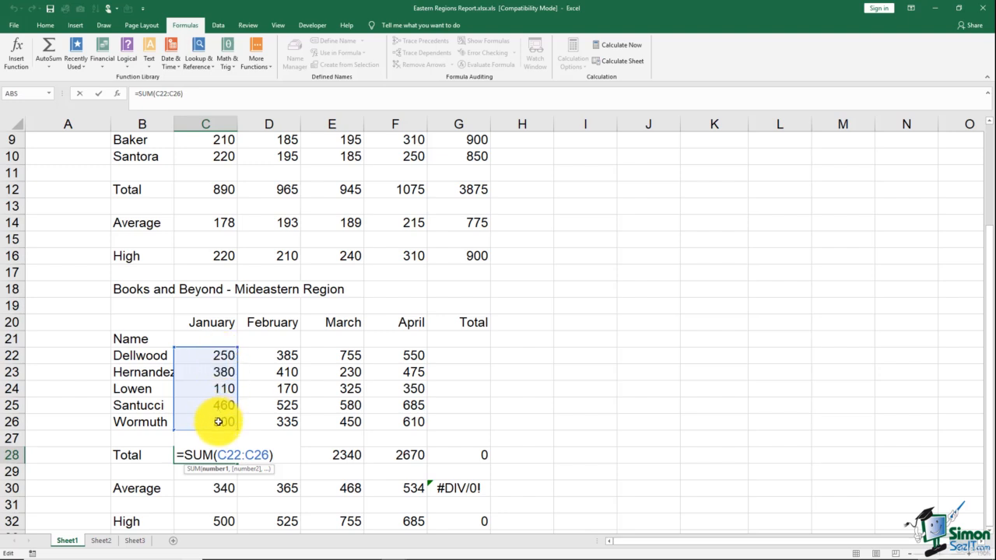
key("ctrl+Return")
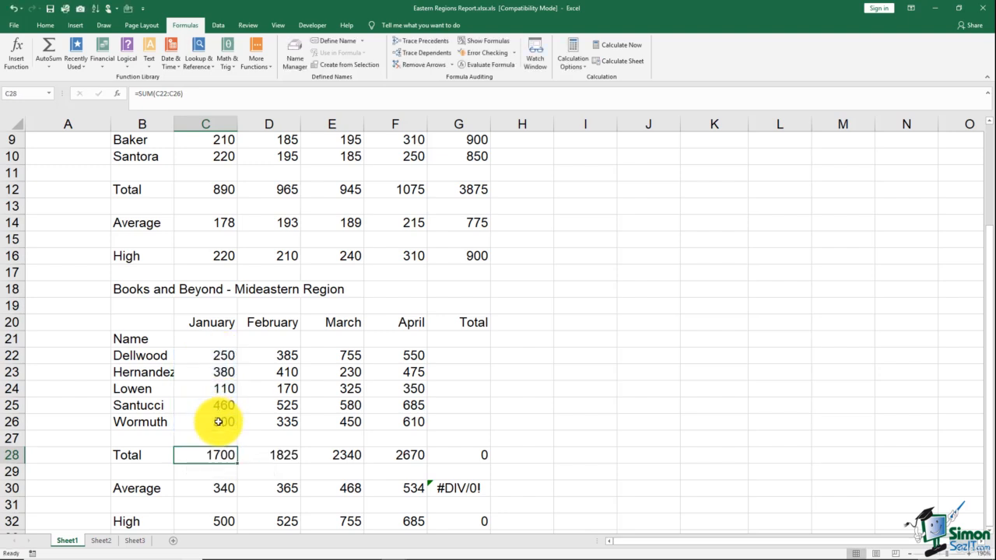
left_click(593, 332)
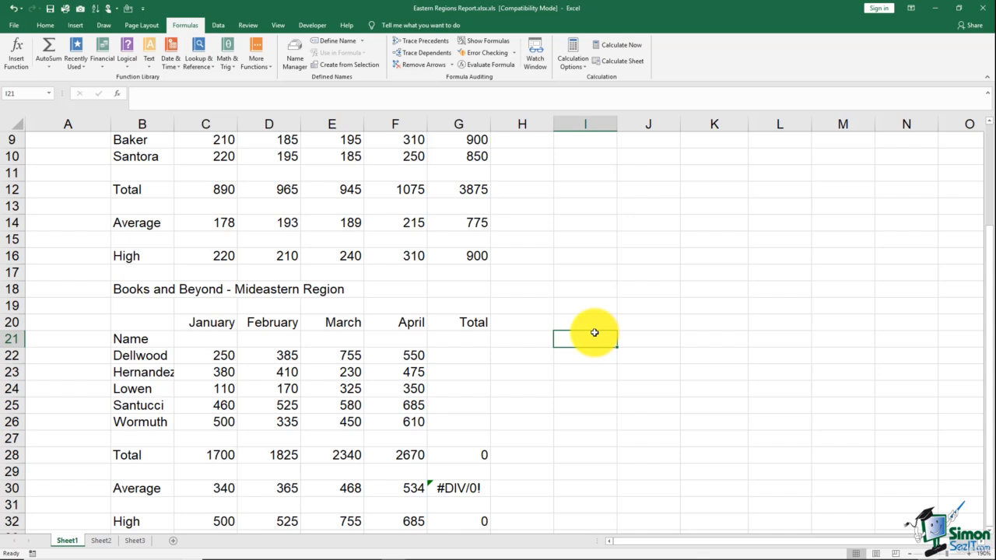